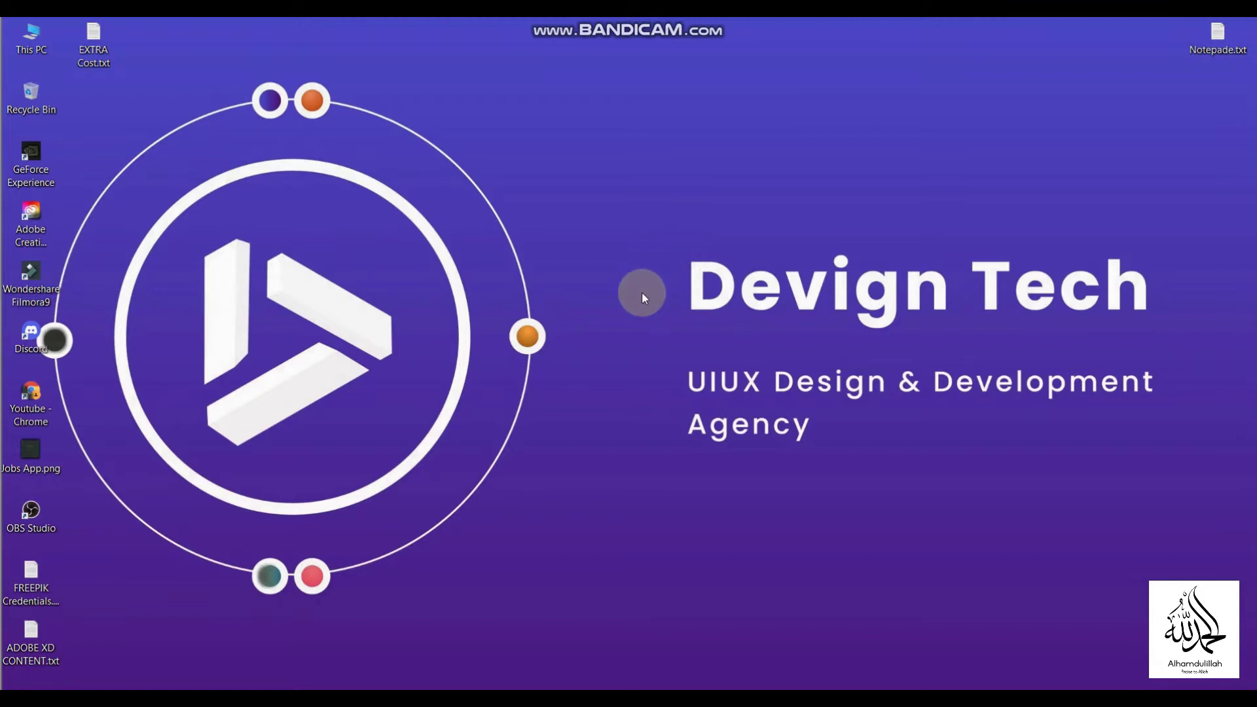
- Launch Google Chrome from a Start menu search for 'Google' using the first profile
key(super)
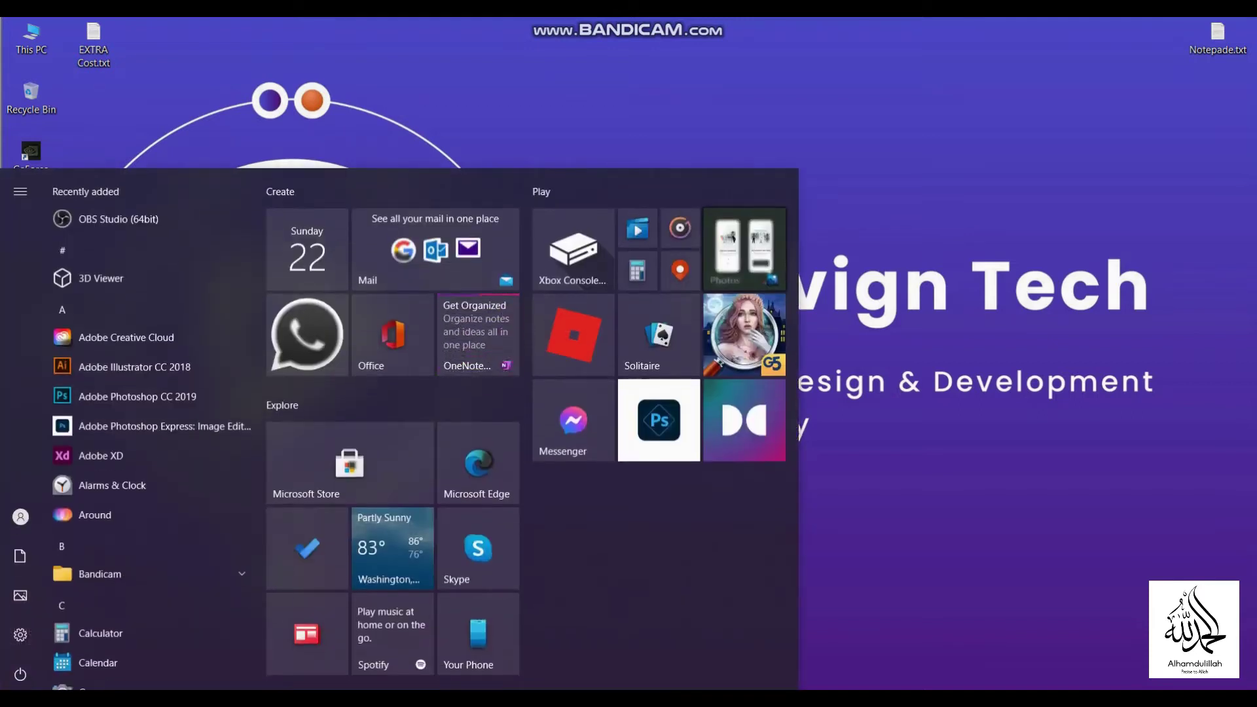
text(Google)
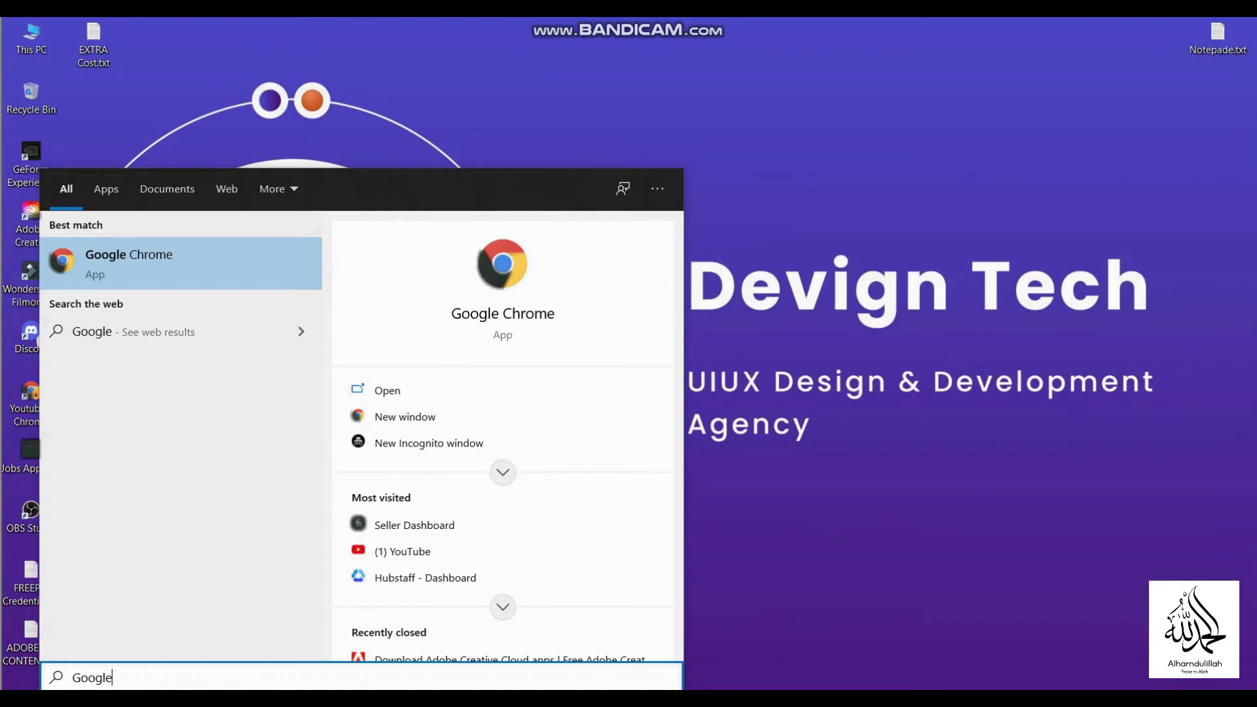
key(Return)
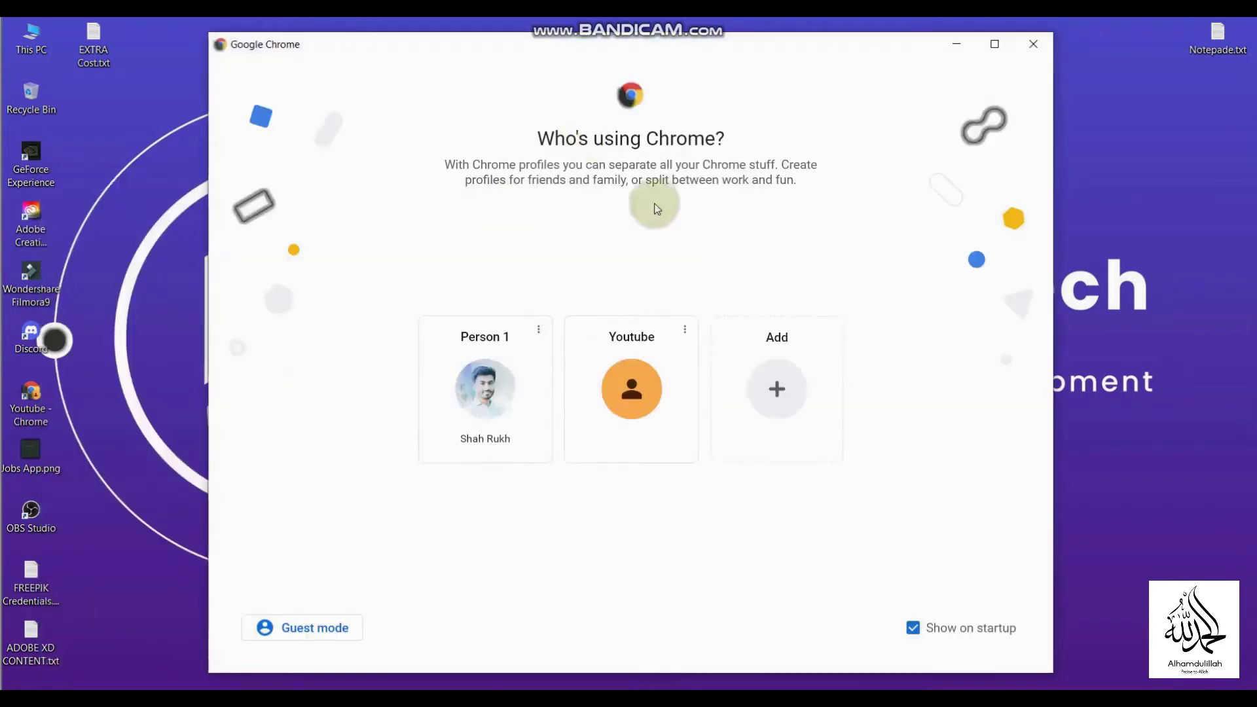
click(443, 393)
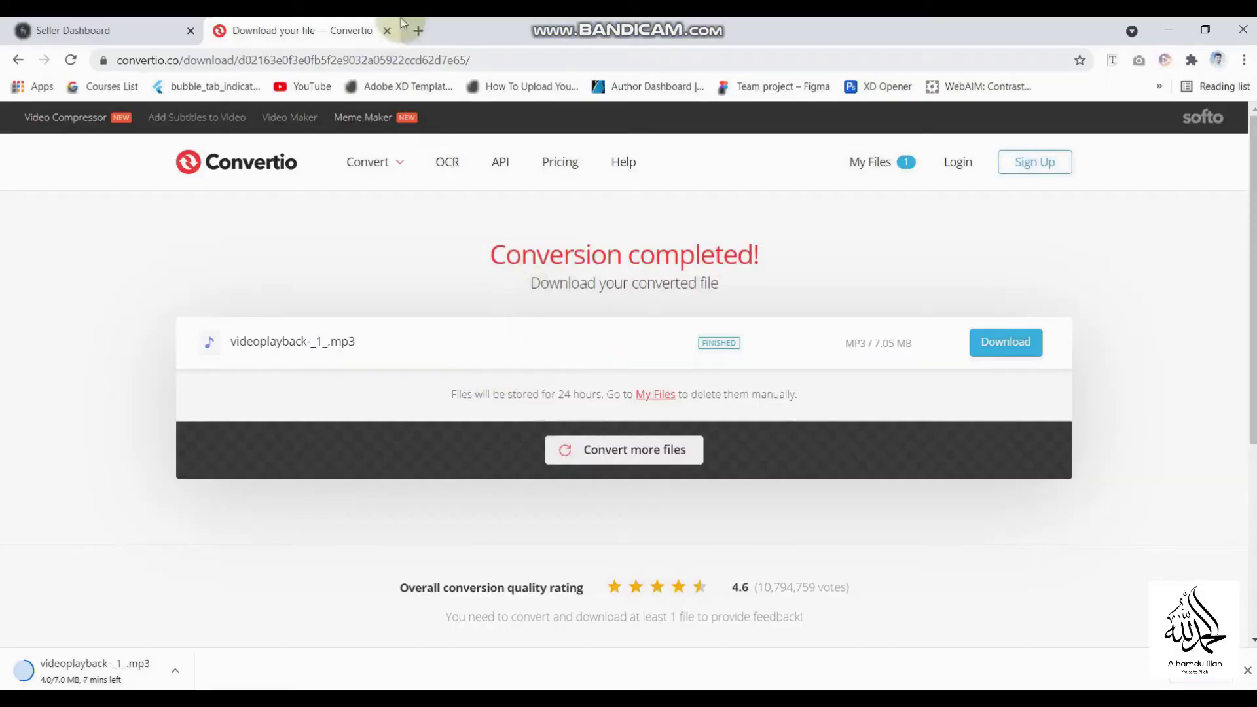
- Open a new Google tab and close the Convertio and Seller Dashboard tabs
click(419, 31)
click(387, 31)
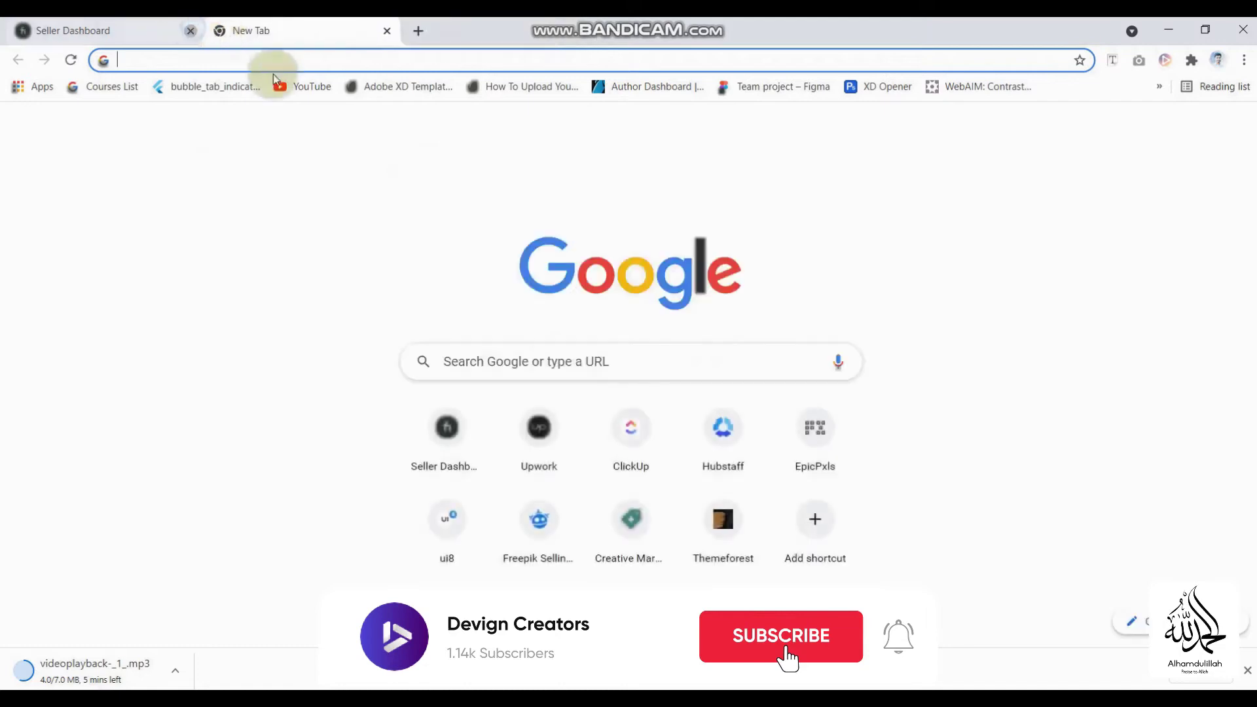
click(269, 60)
- Search Google for 'adobe creative cloud desktop app download' from the 'adobe creat' suggestion
click(190, 31)
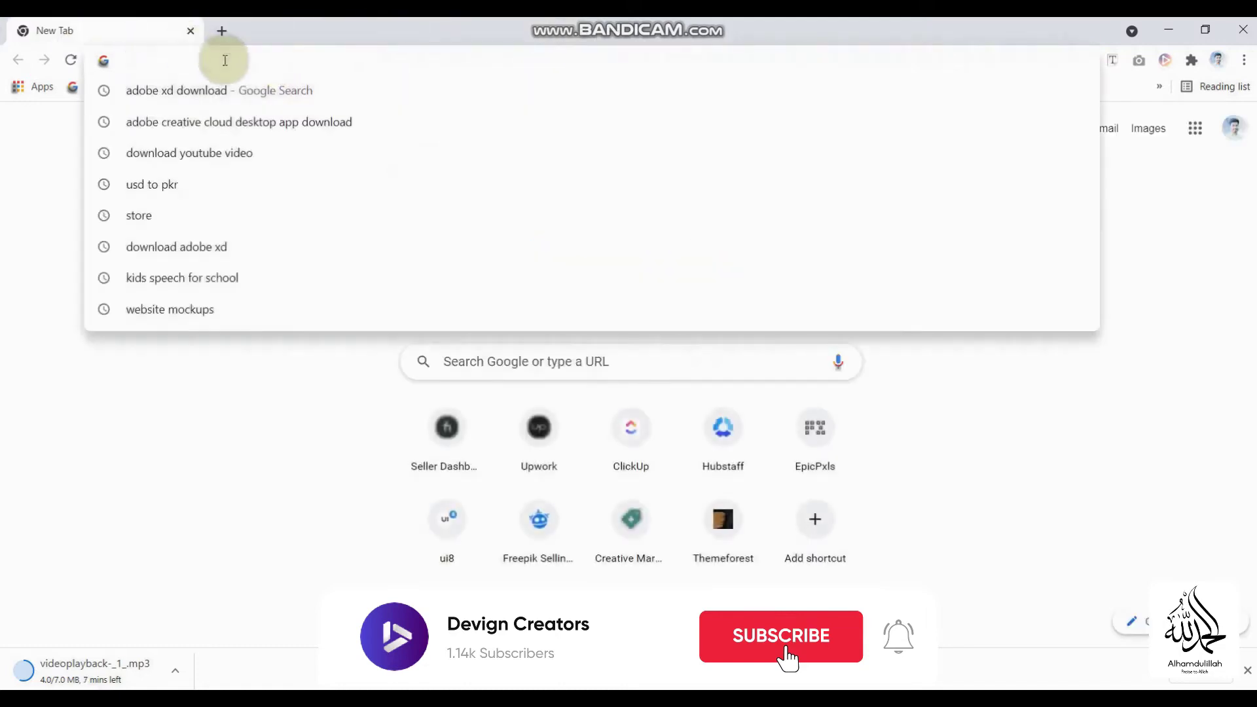
text(adobe)
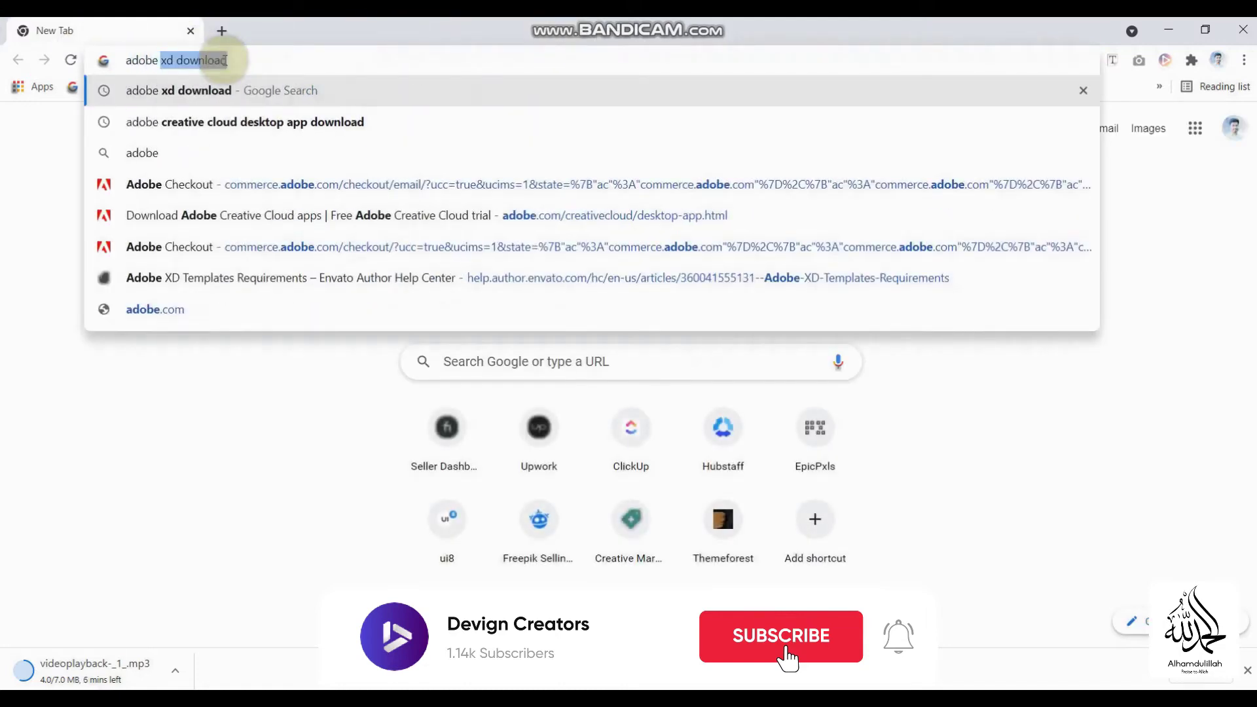
text( creat)
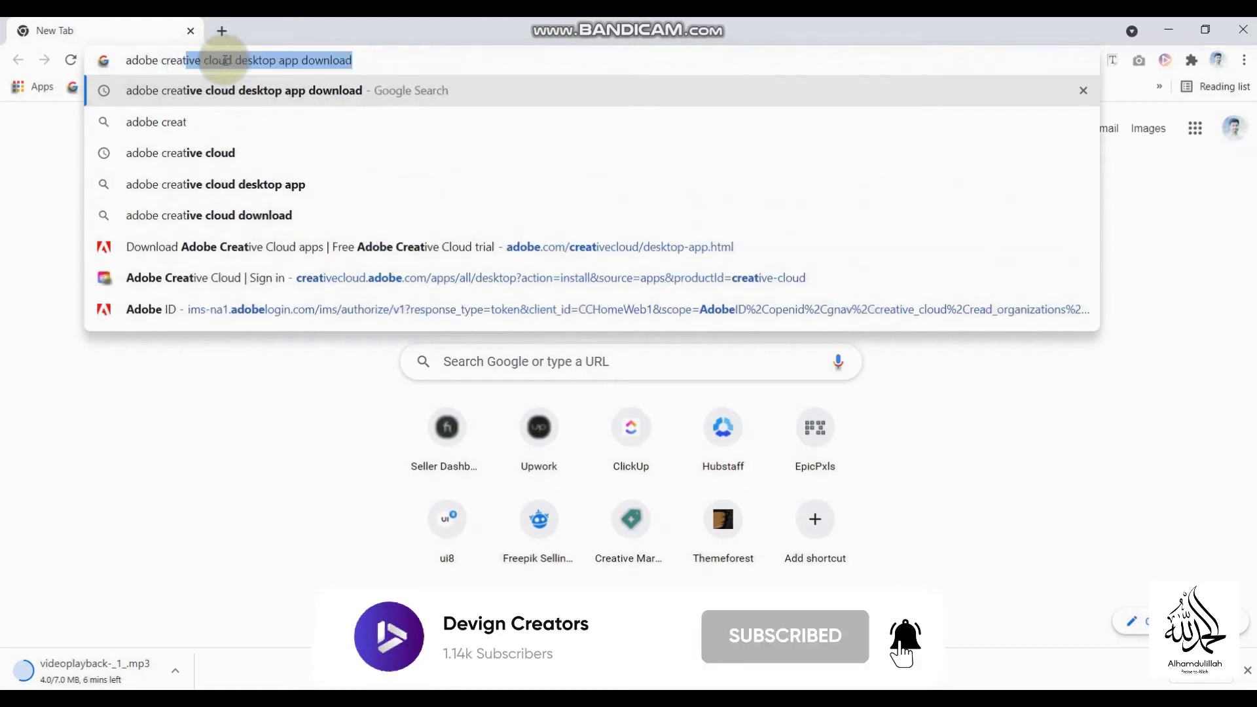
key(Return)
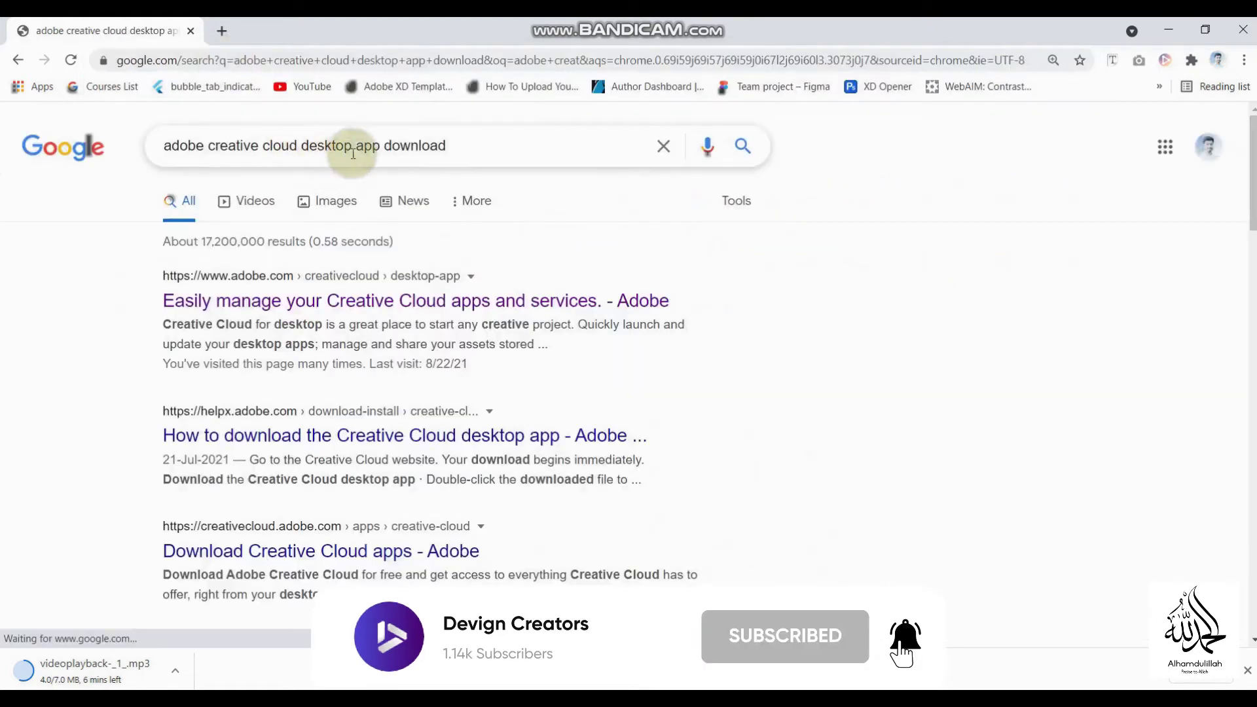
drag(205, 145, 400, 145)
click(448, 144)
drag(208, 145, 411, 144)
click(434, 145)
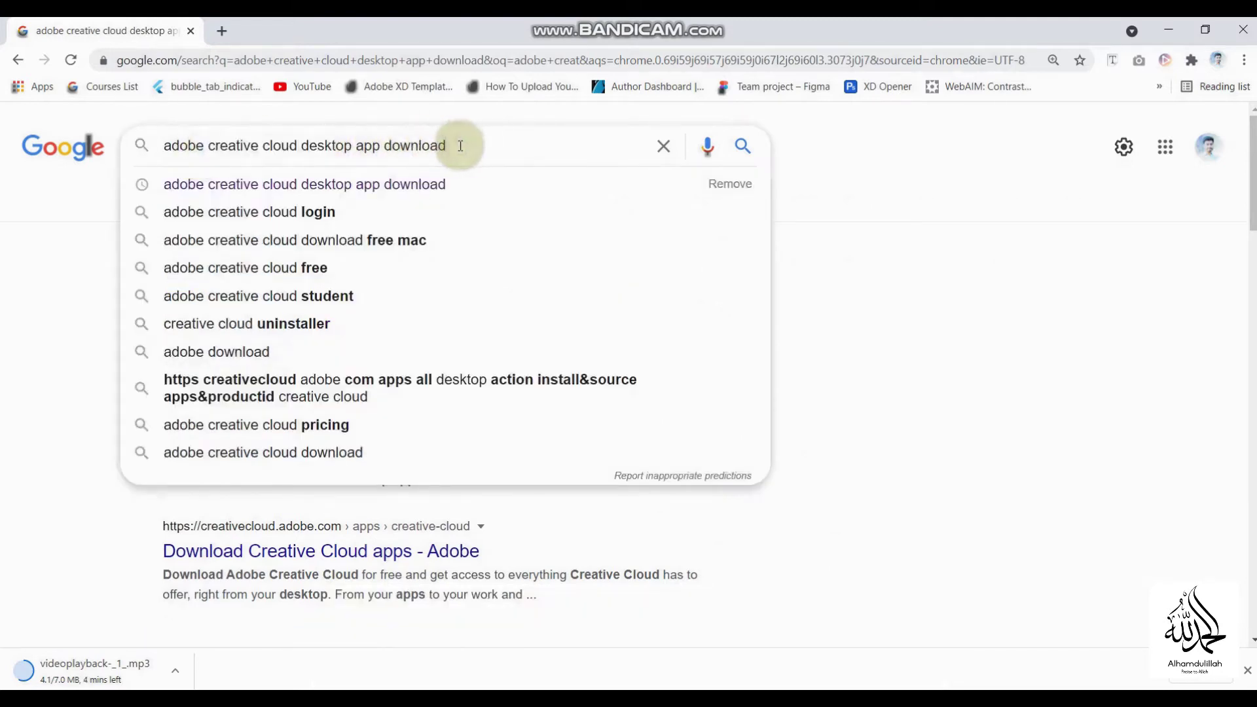
click(819, 252)
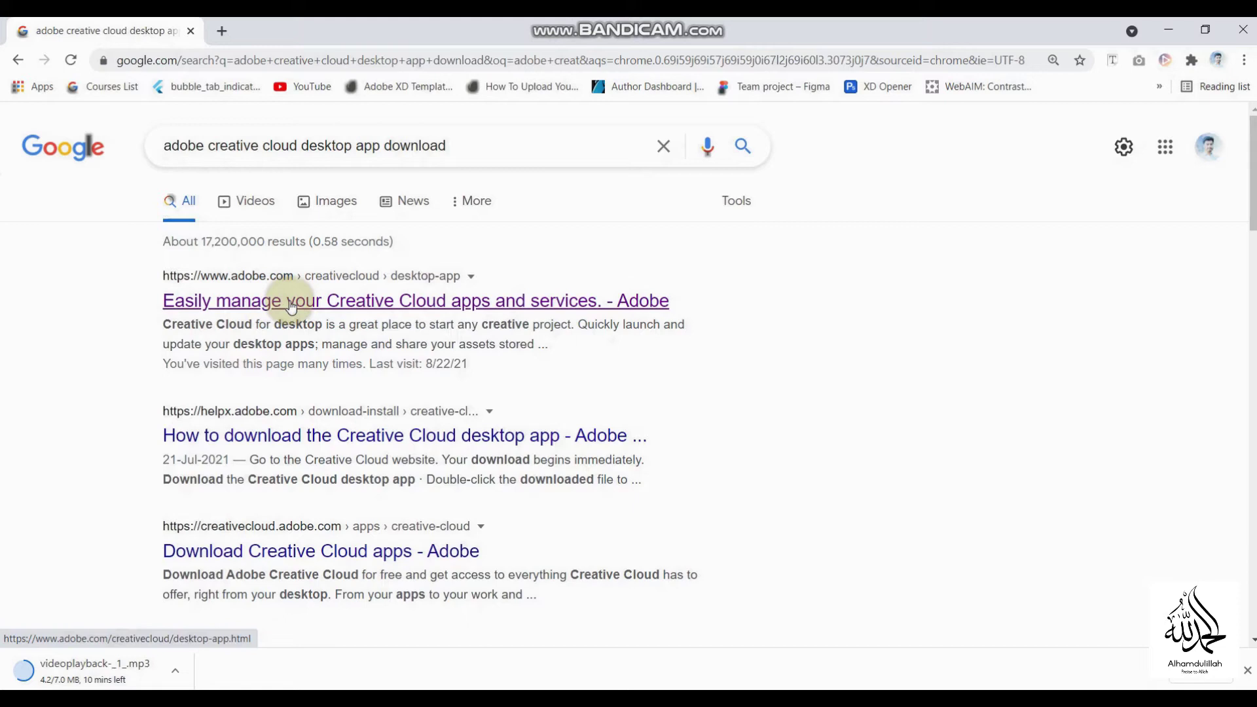
- Open the adobe.com Creative Cloud desktop app result, try its download, and scroll its description
click(265, 298)
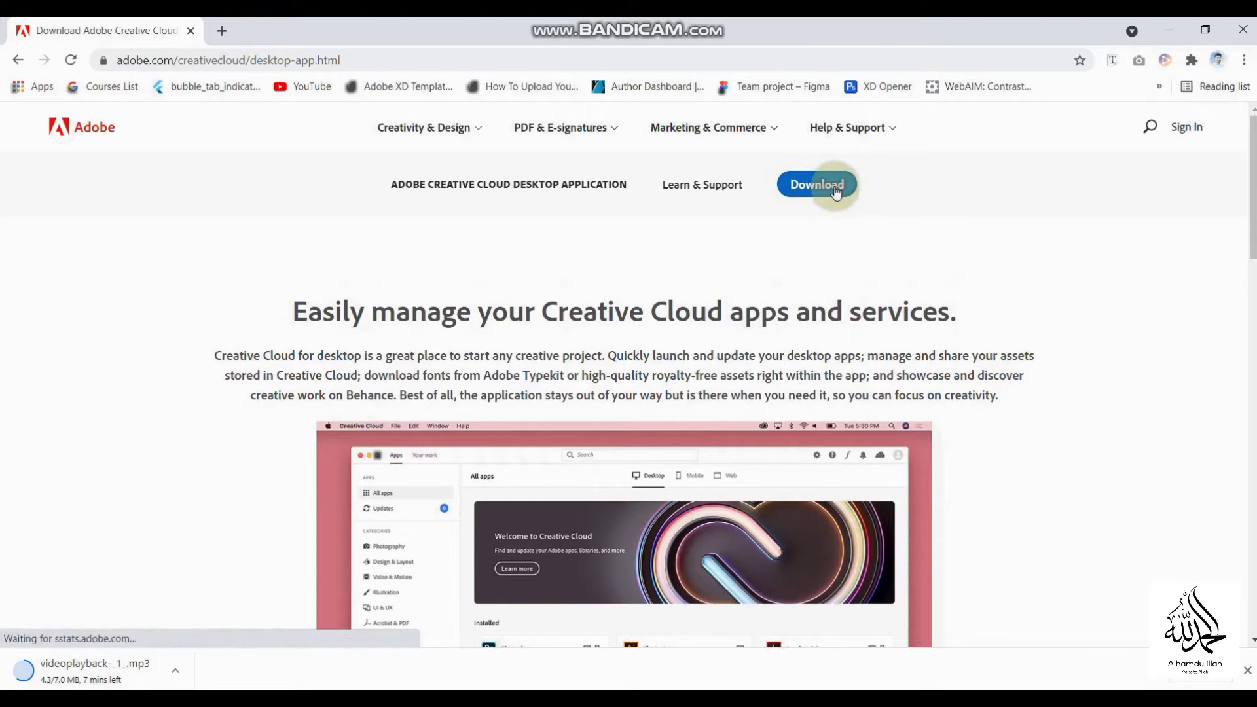
click(826, 188)
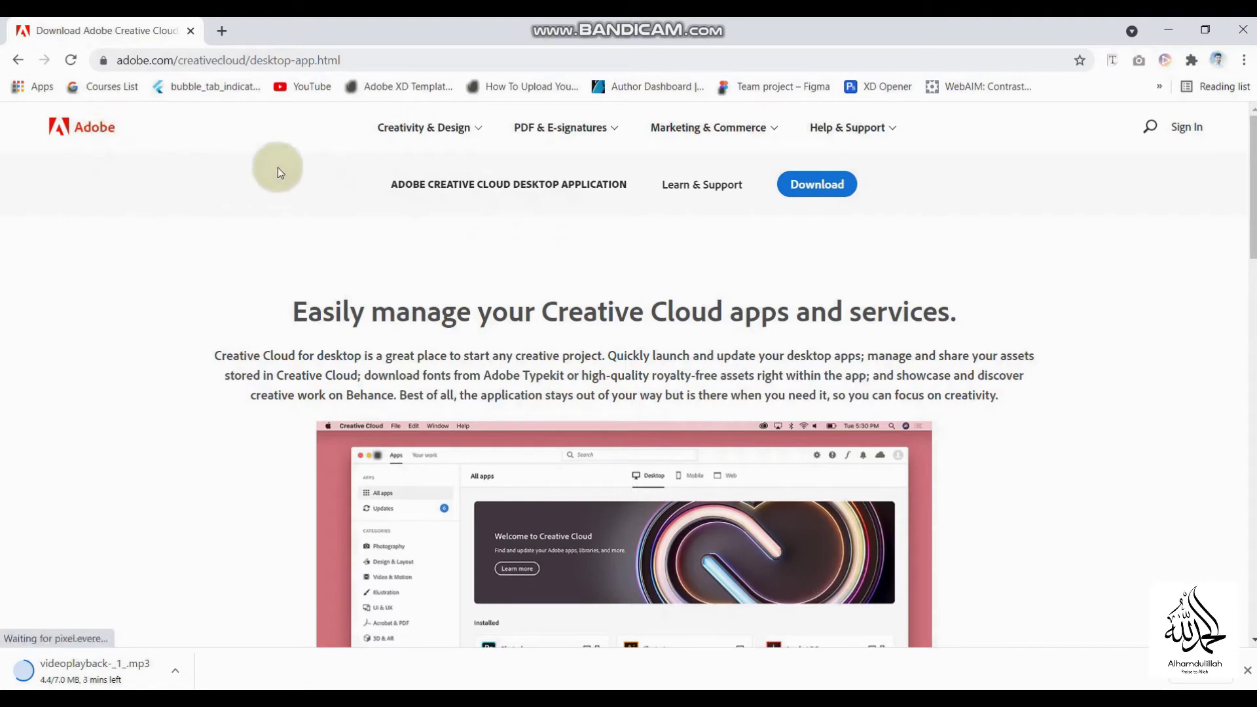
scroll(291, 242, down, 1)
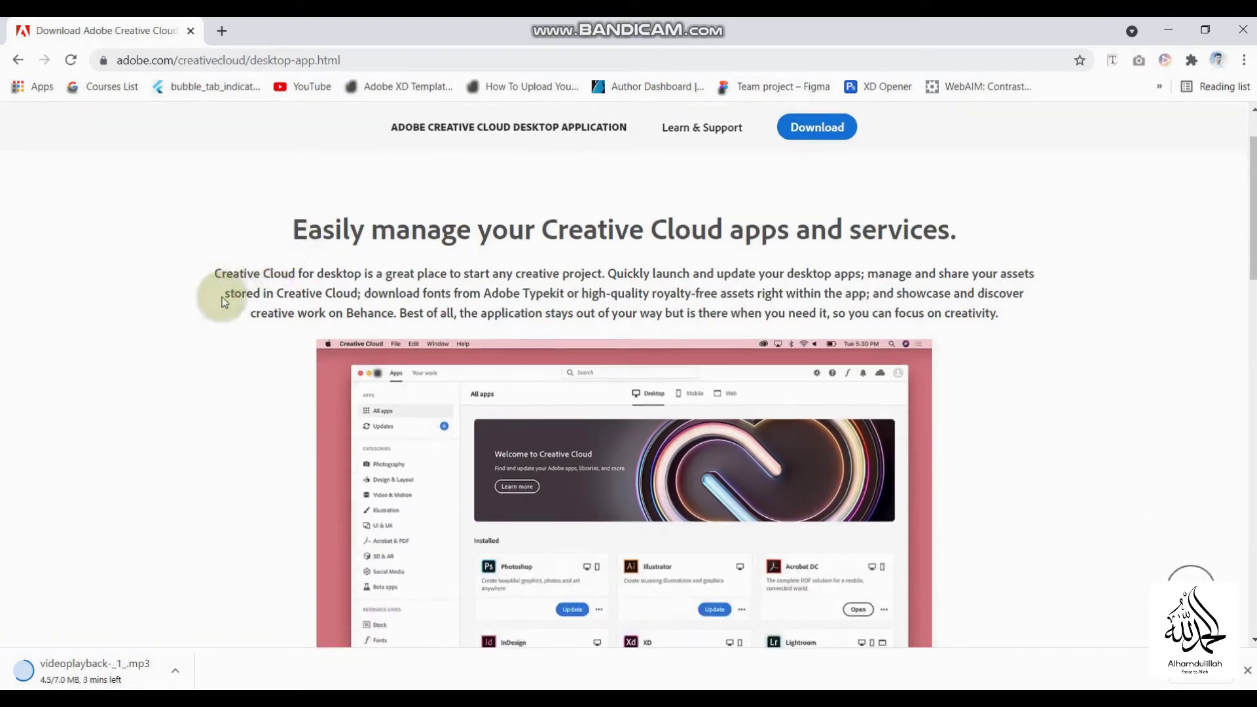
scroll(242, 331, down, 1)
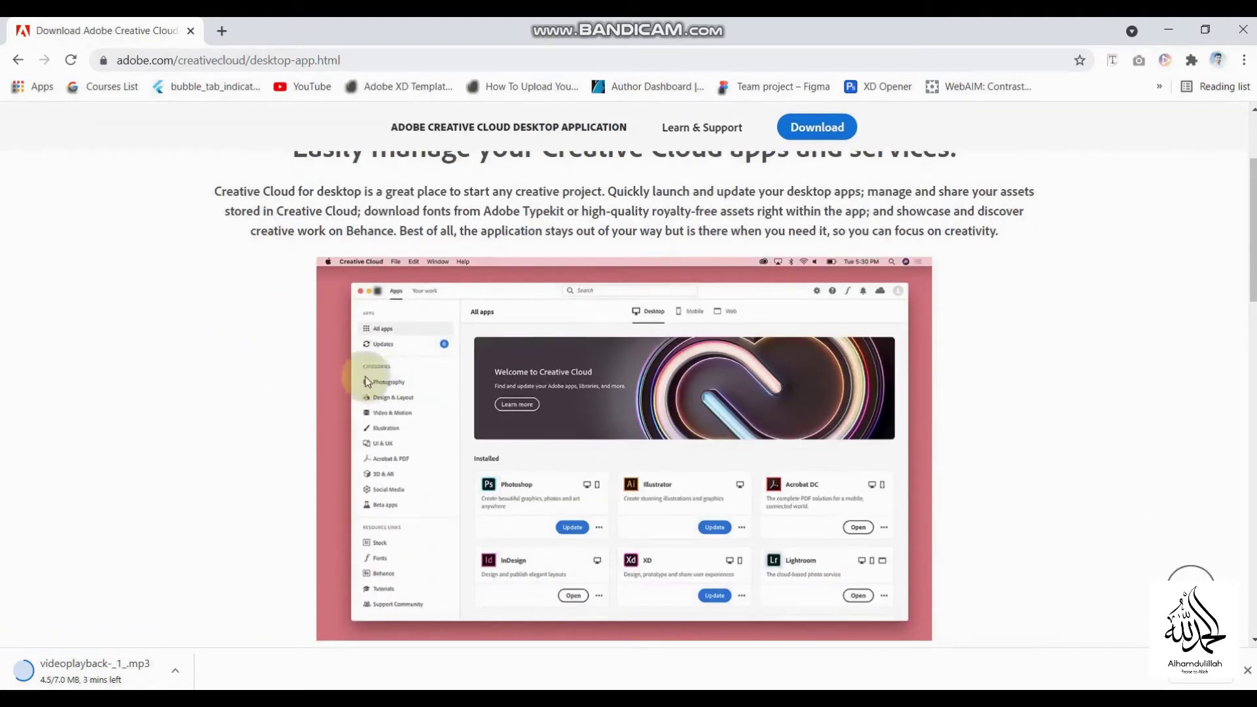
scroll(438, 343, down, 2)
scroll(433, 336, up, 2)
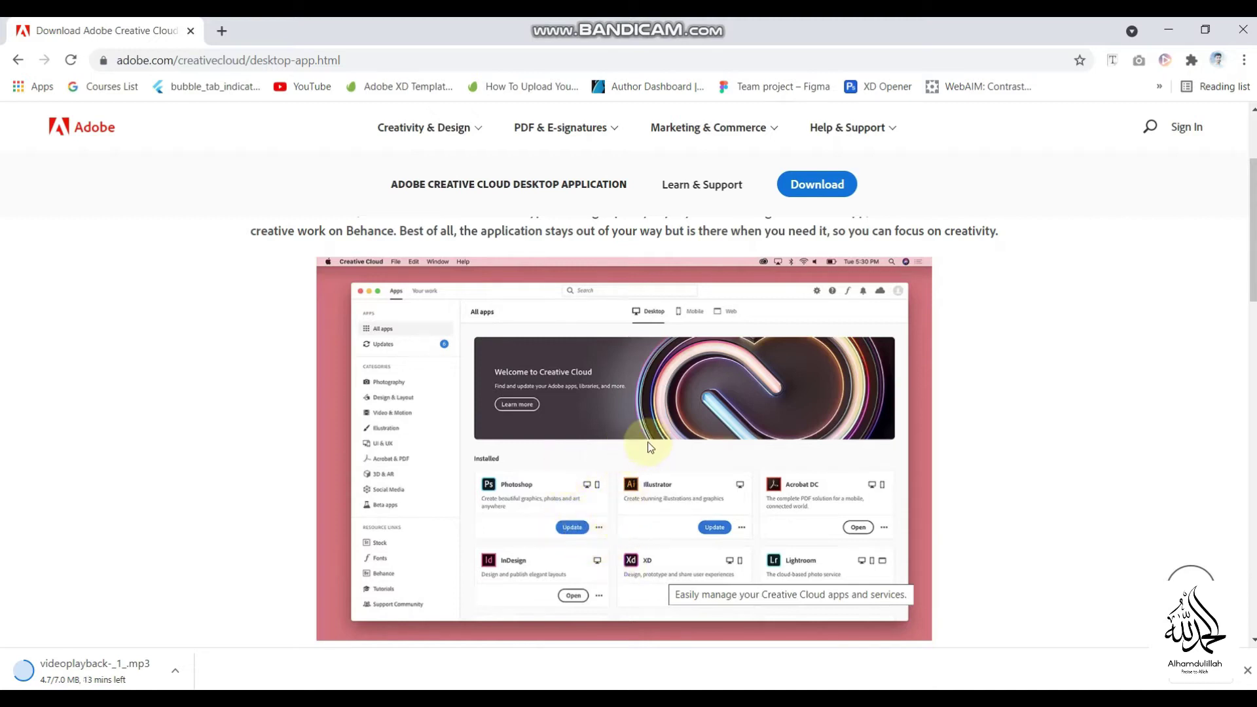
scroll(647, 280, up, 3)
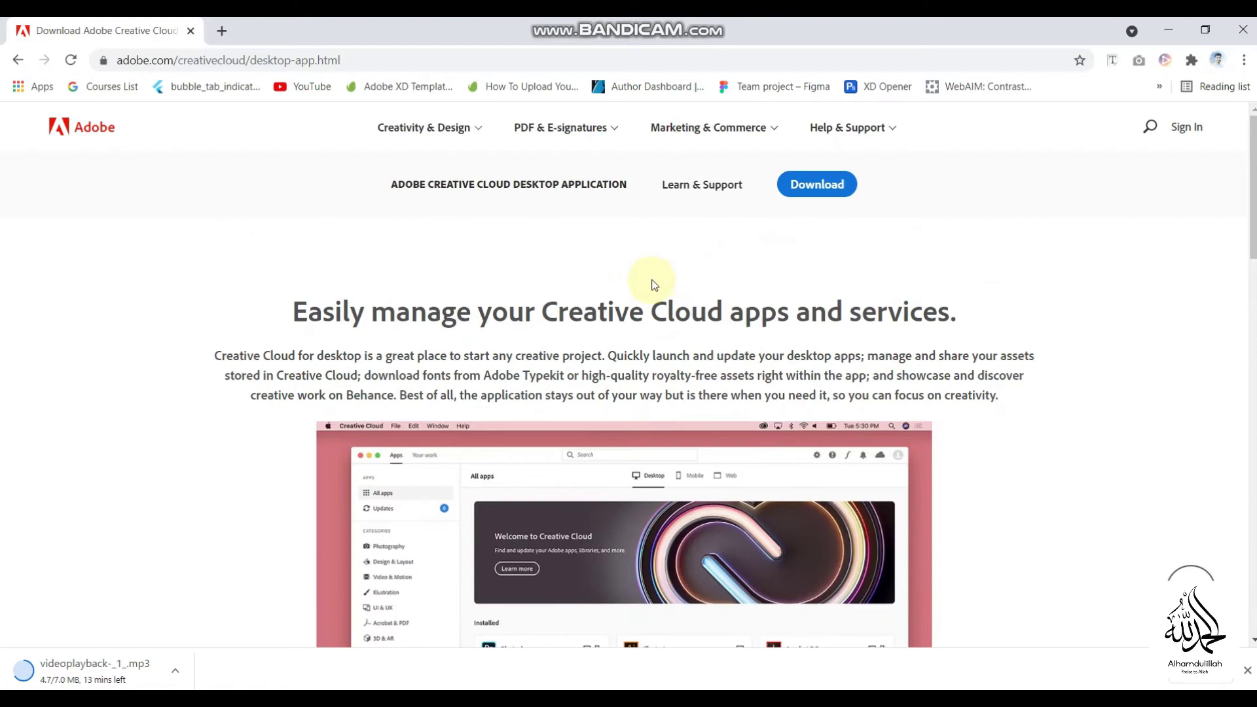
- Reach the Adobe ID Create an account form and review its name, email and password fields
click(807, 190)
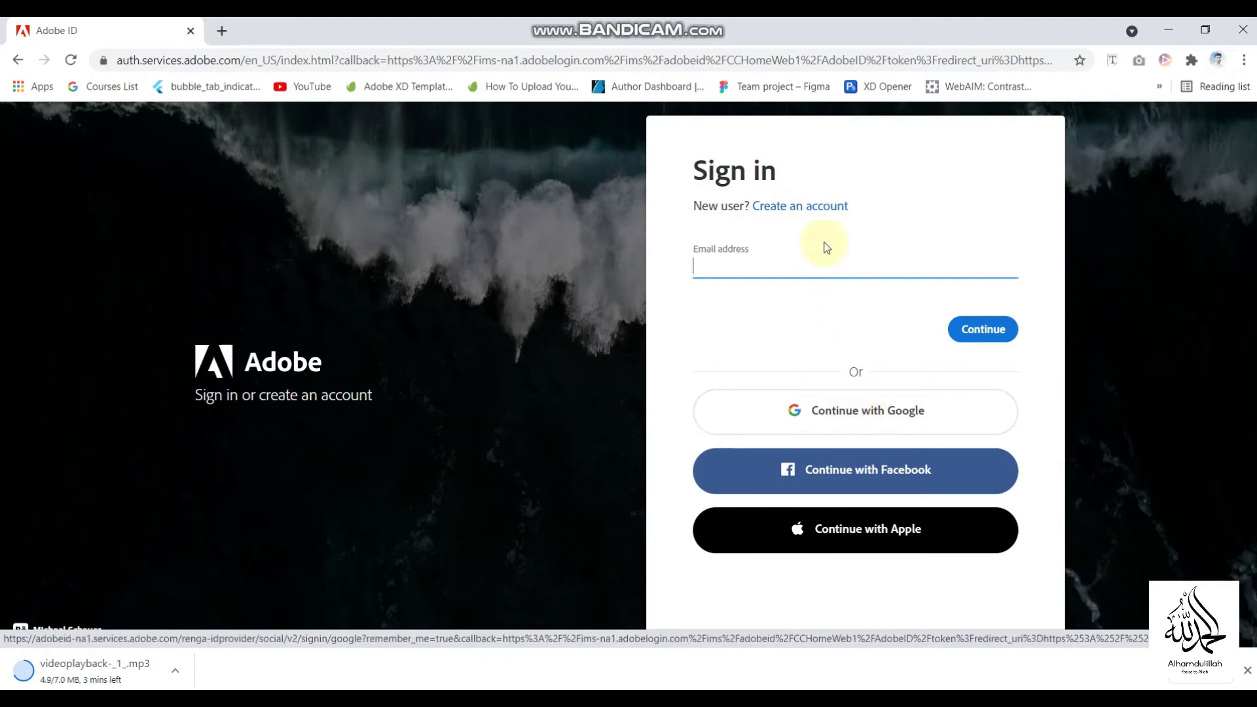
click(815, 208)
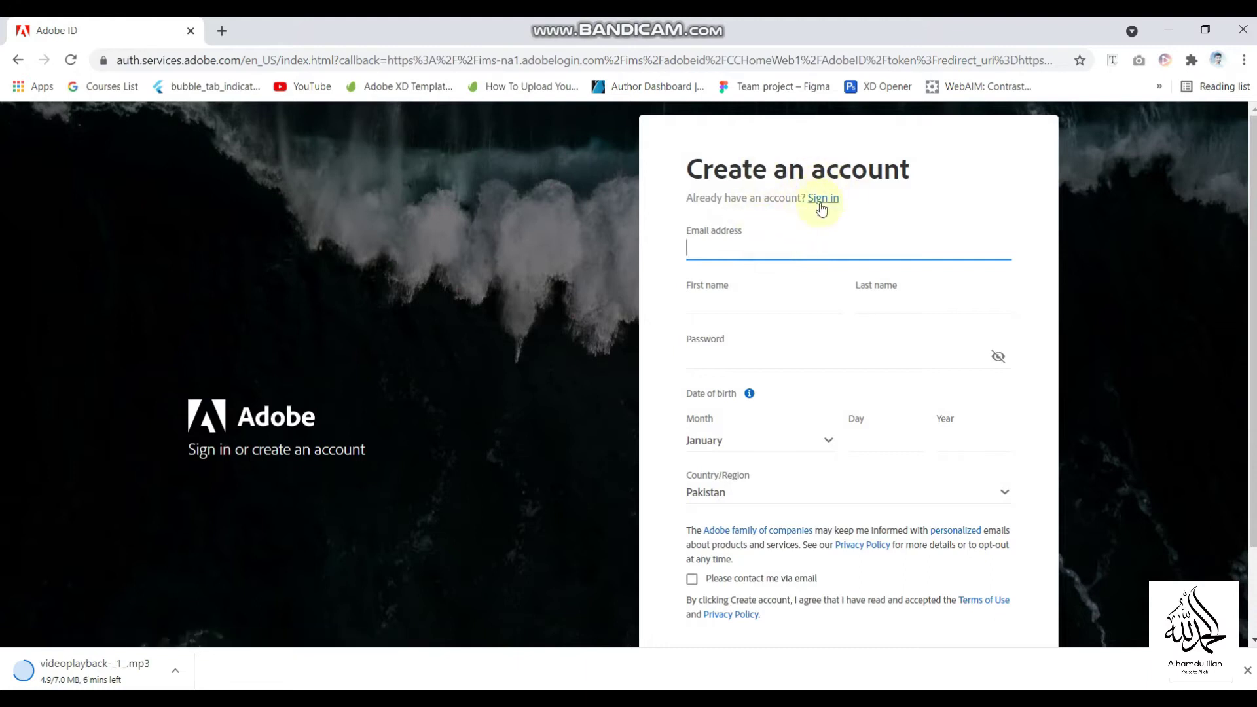
click(721, 309)
click(898, 302)
click(731, 247)
click(730, 302)
click(746, 360)
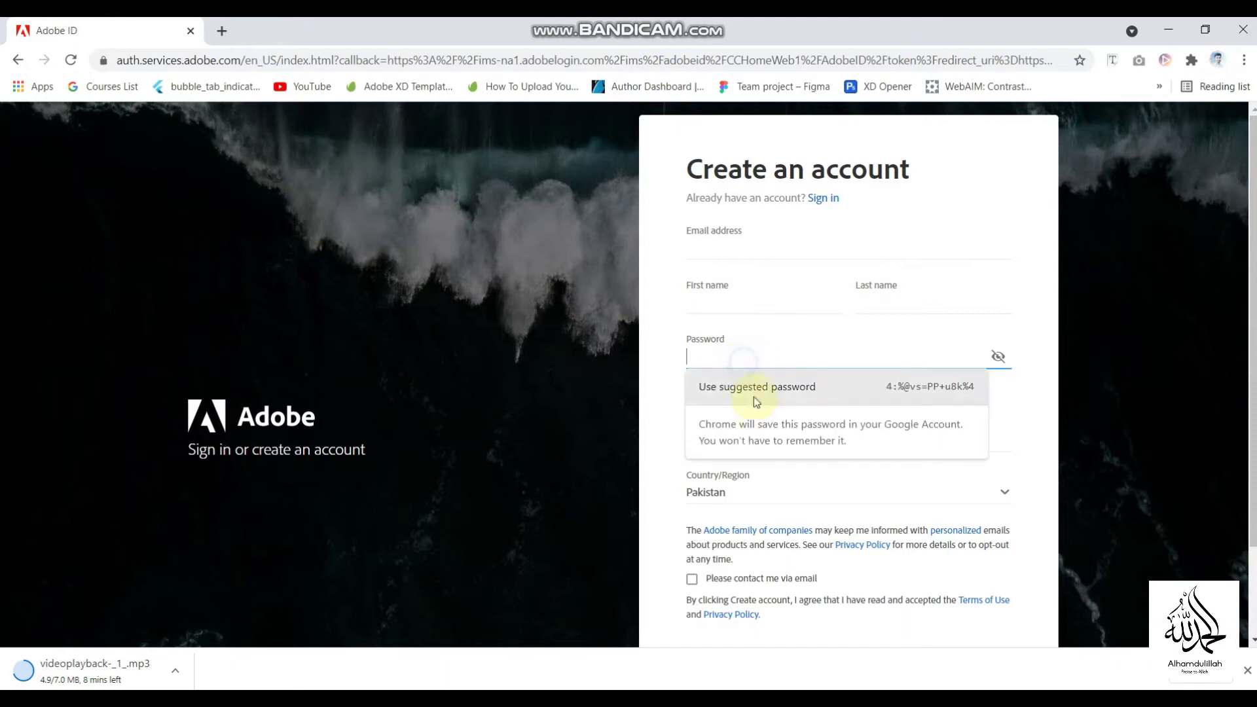
click(680, 360)
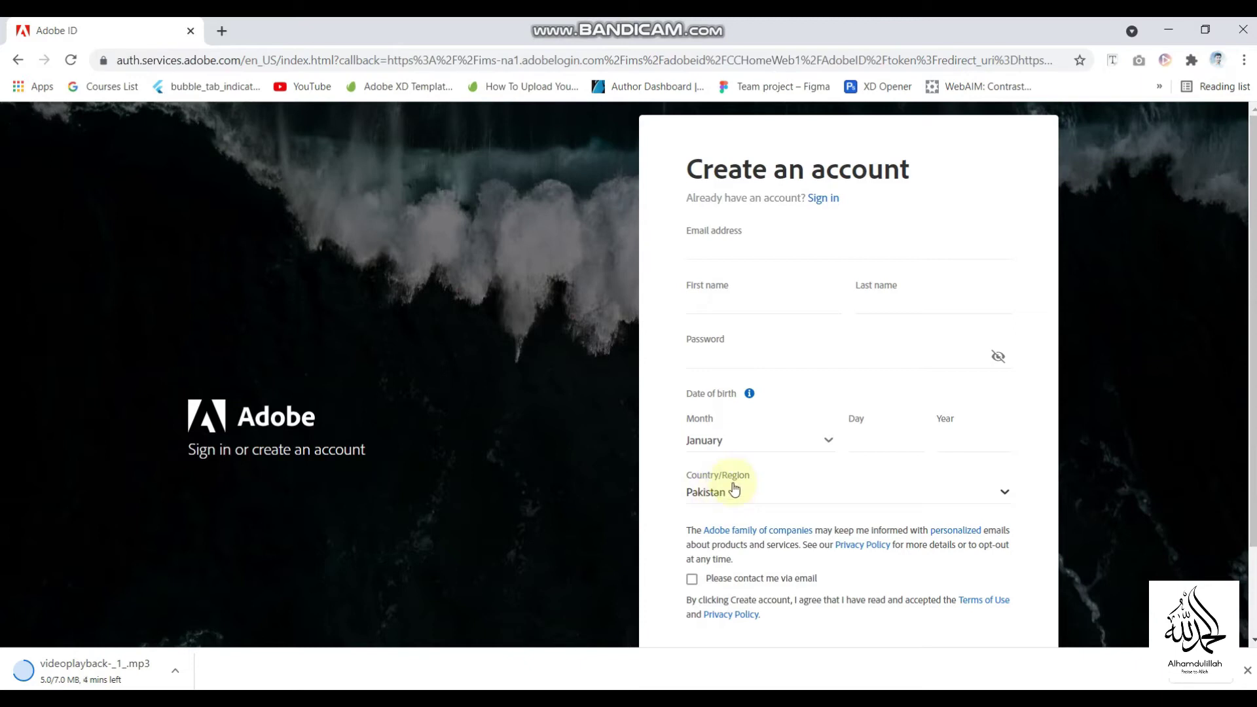
- Submit the signup form, dismiss the download notice, and minimize Chrome to the desktop
scroll(691, 576, down, 2)
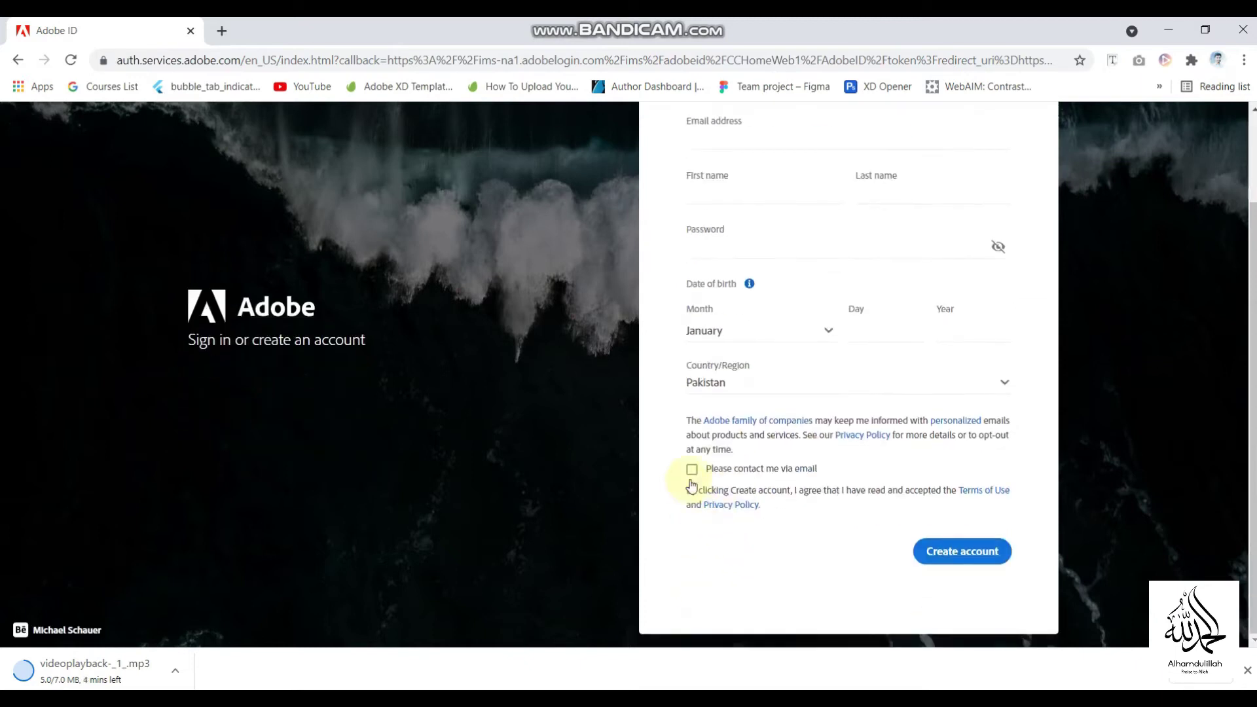
click(943, 552)
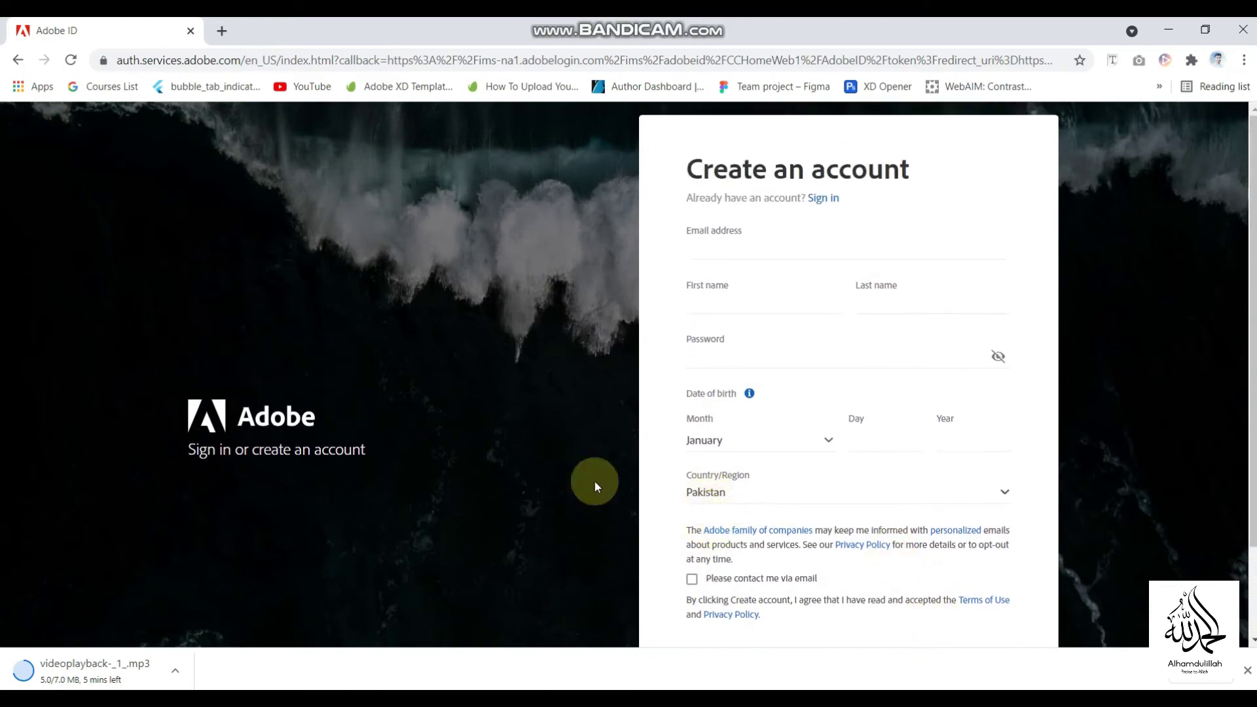
click(1248, 671)
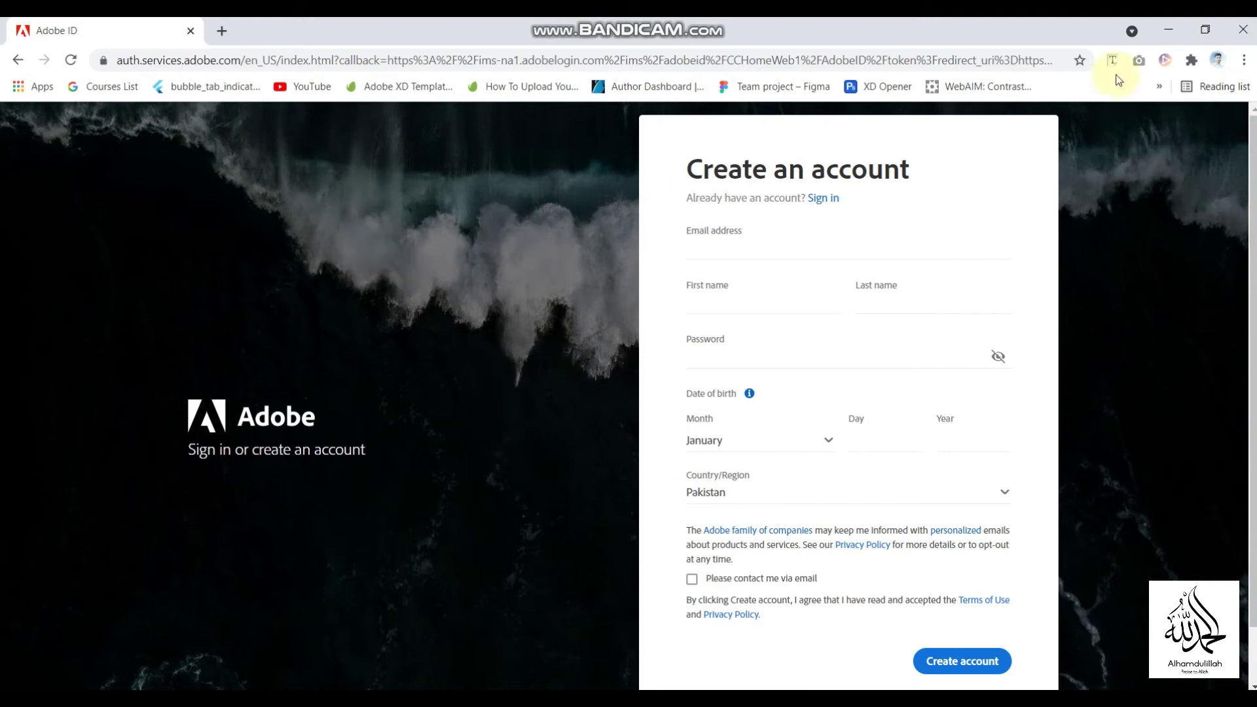
click(1169, 26)
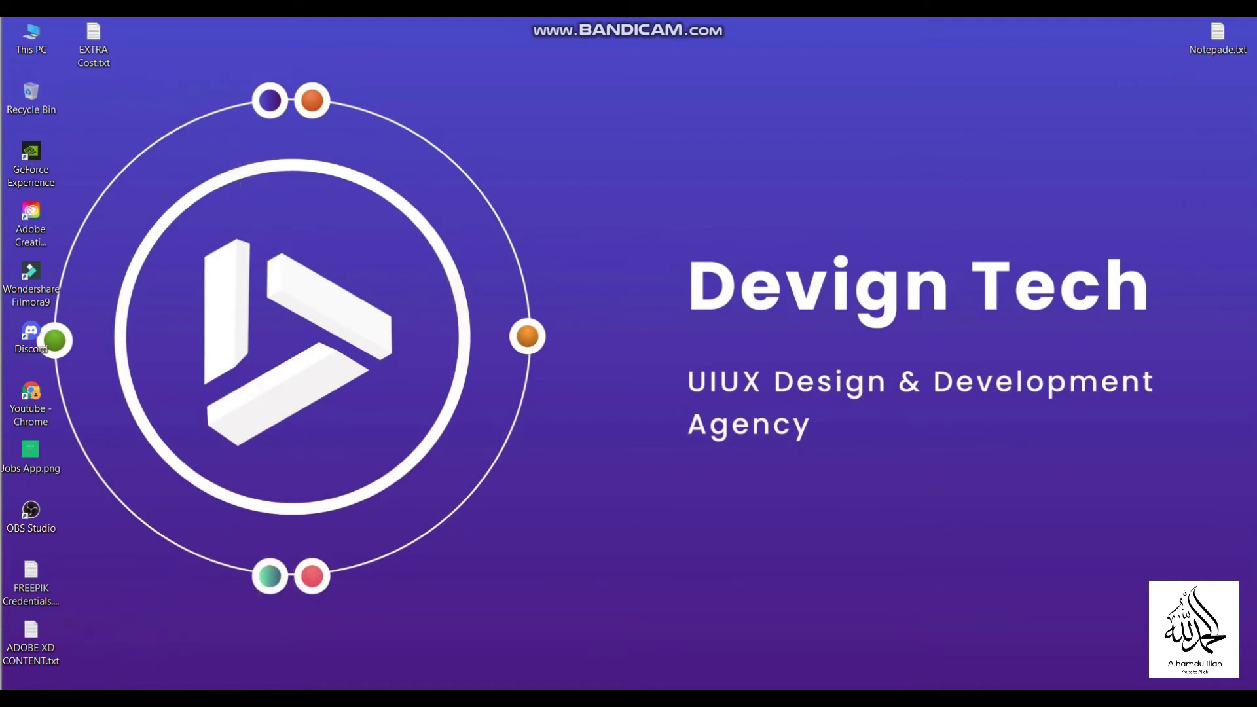
- Launch Adobe Creative Cloud from a Start menu search for 'adobe'
key(super)
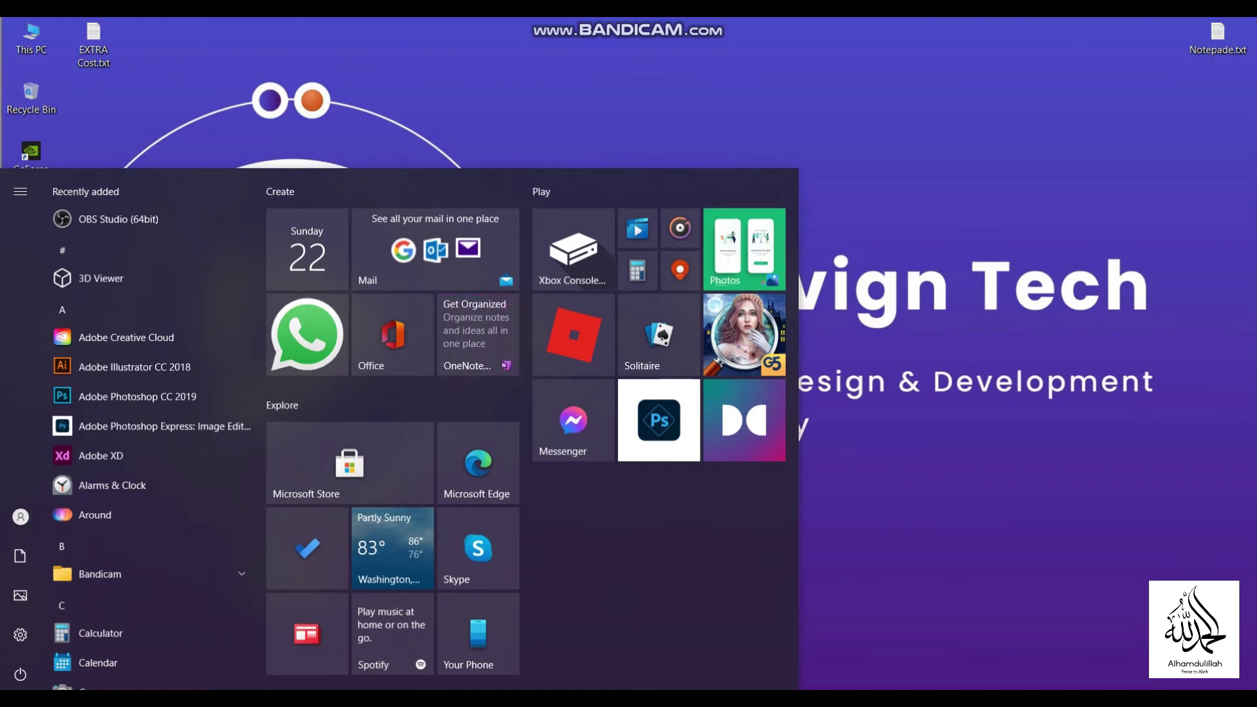
text(adobe)
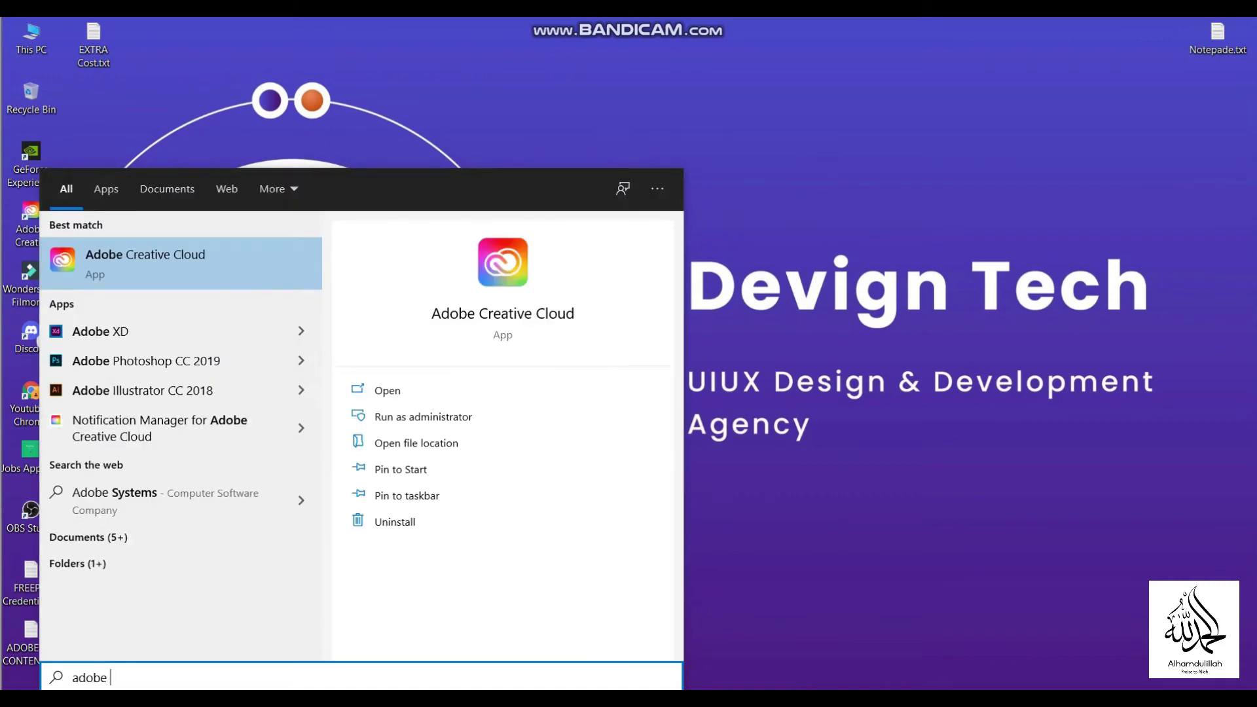
click(181, 269)
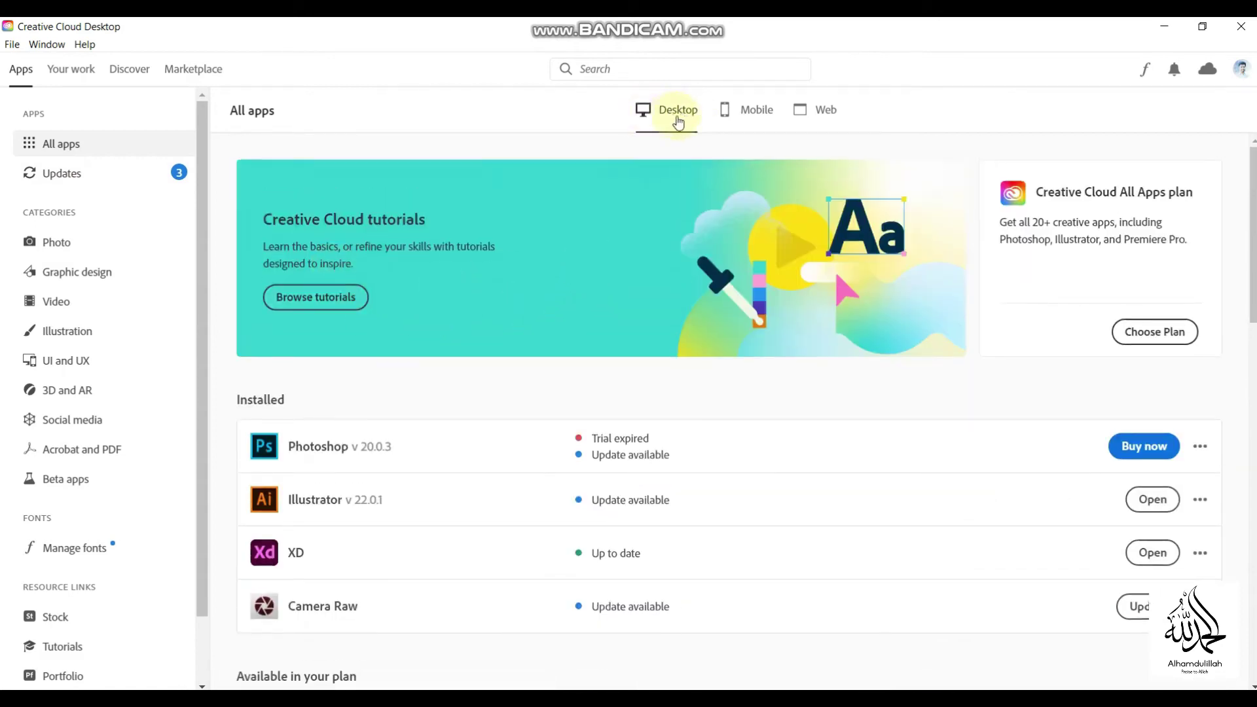
scroll(445, 285, down, 5)
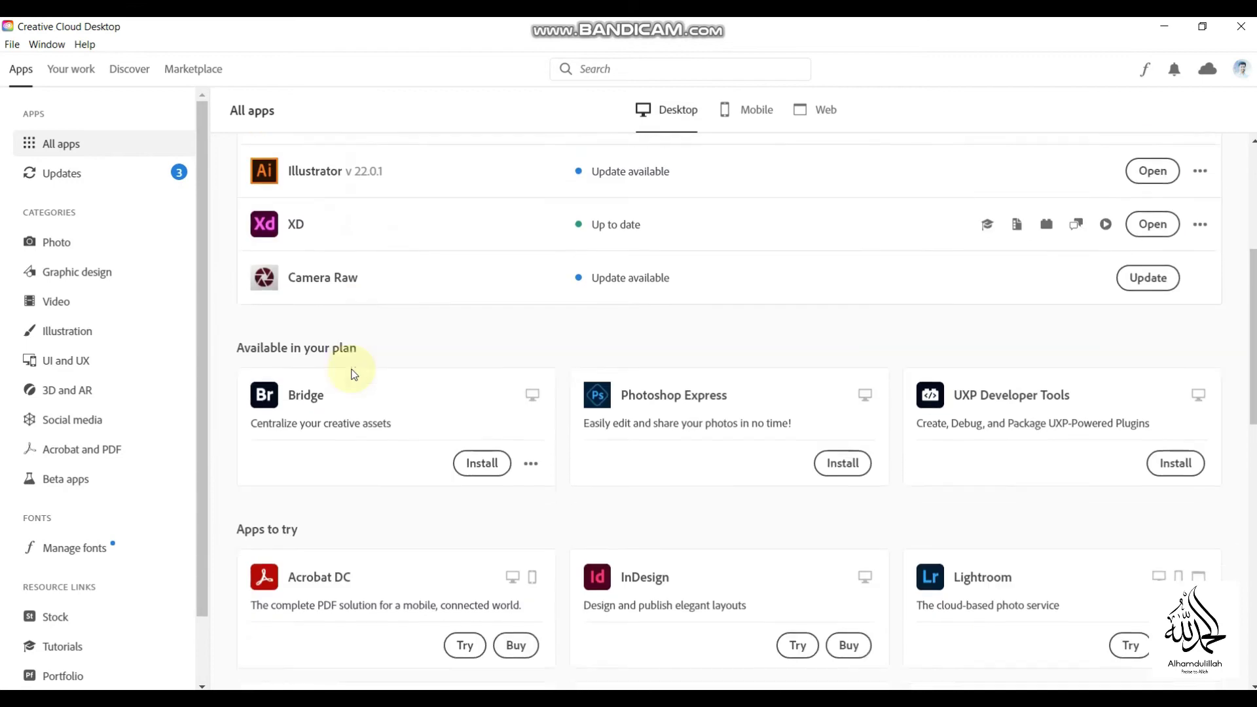
scroll(354, 374, down, 4)
scroll(322, 398, up, 1)
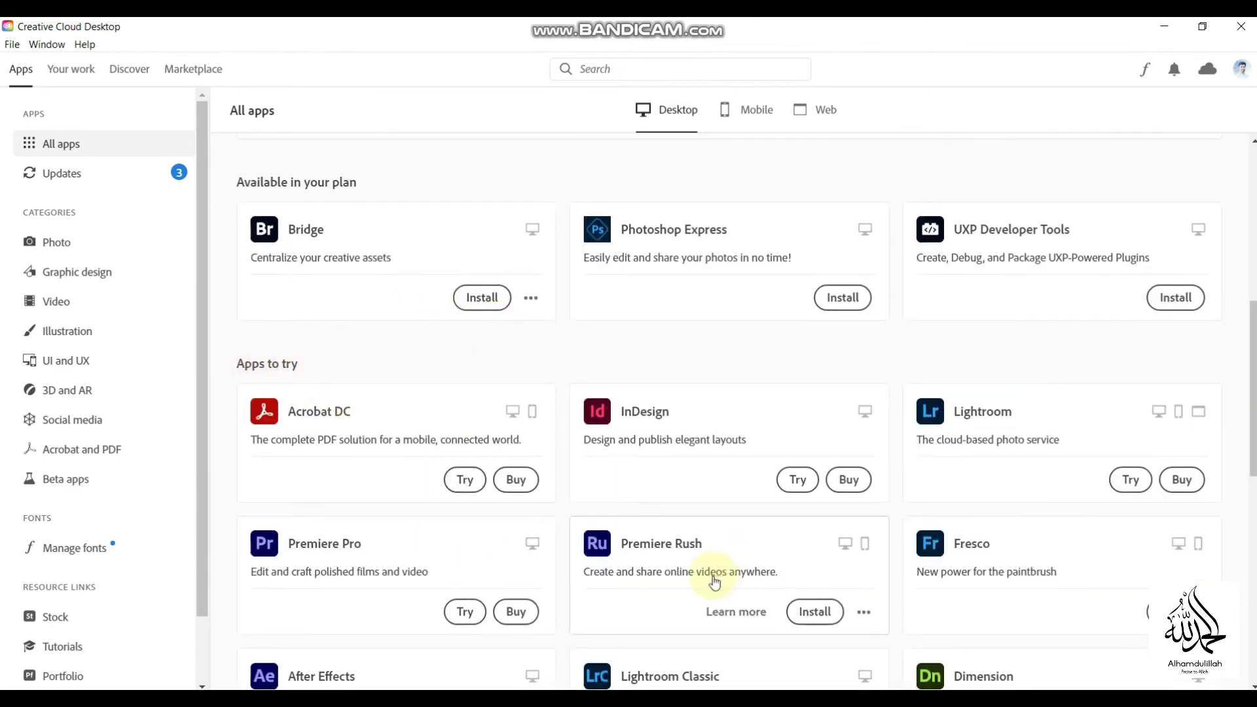
scroll(561, 378, down, 1)
scroll(780, 457, down, 1)
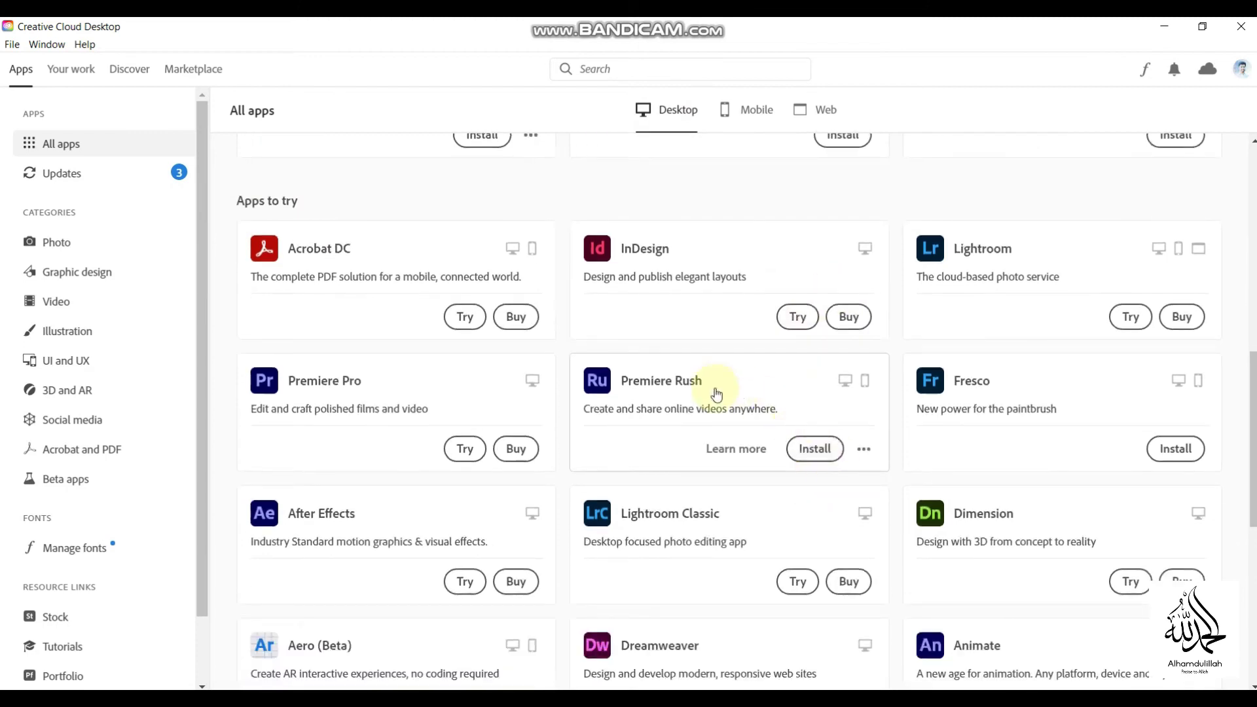
scroll(715, 391, up, 4)
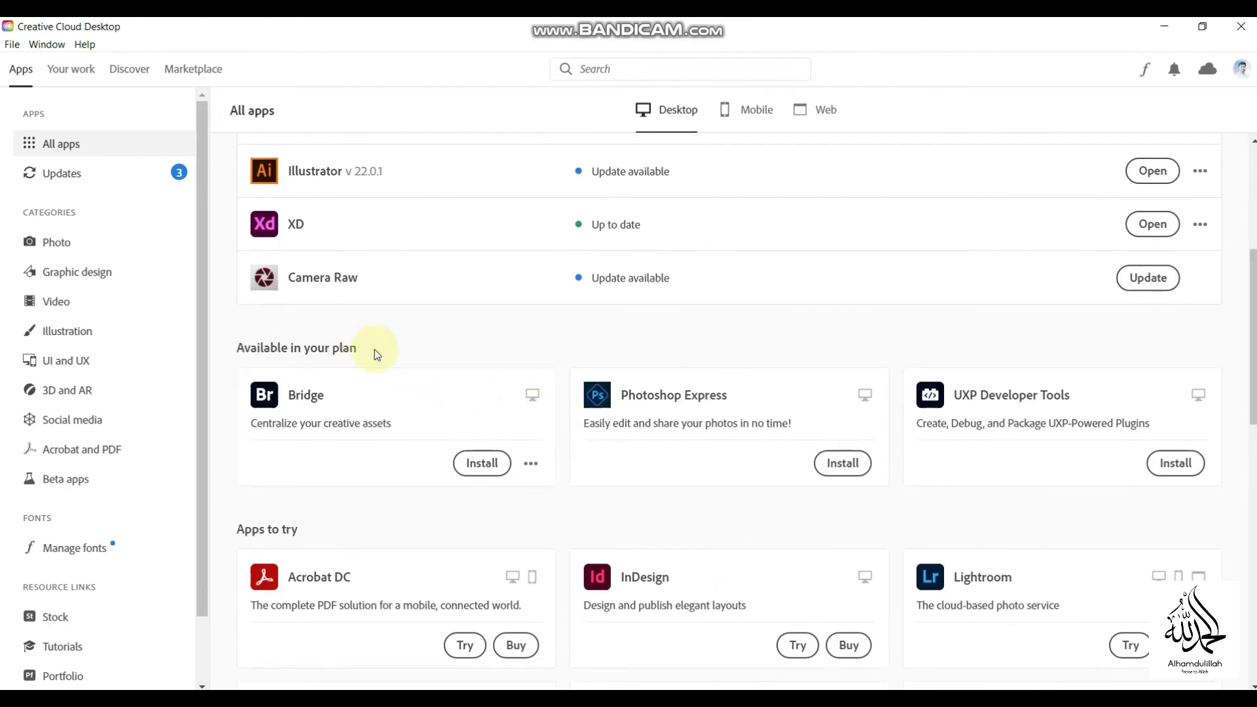
scroll(445, 380, up, 2)
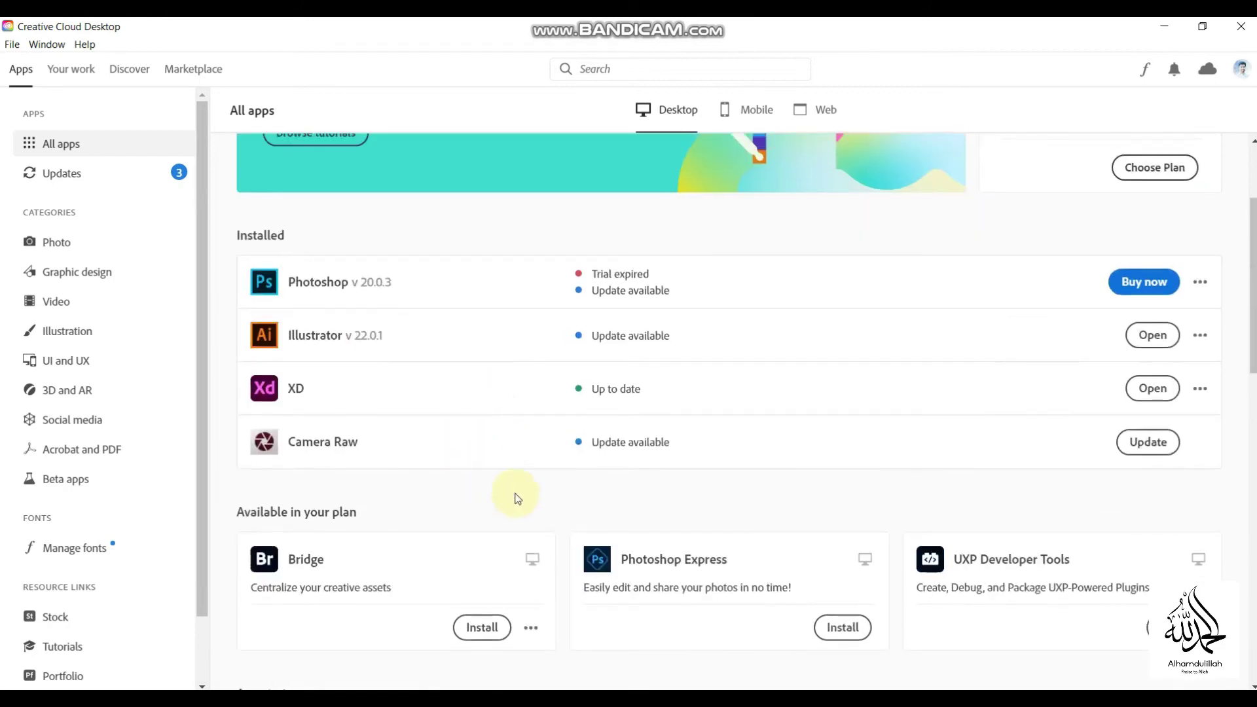
scroll(518, 494, down, 1)
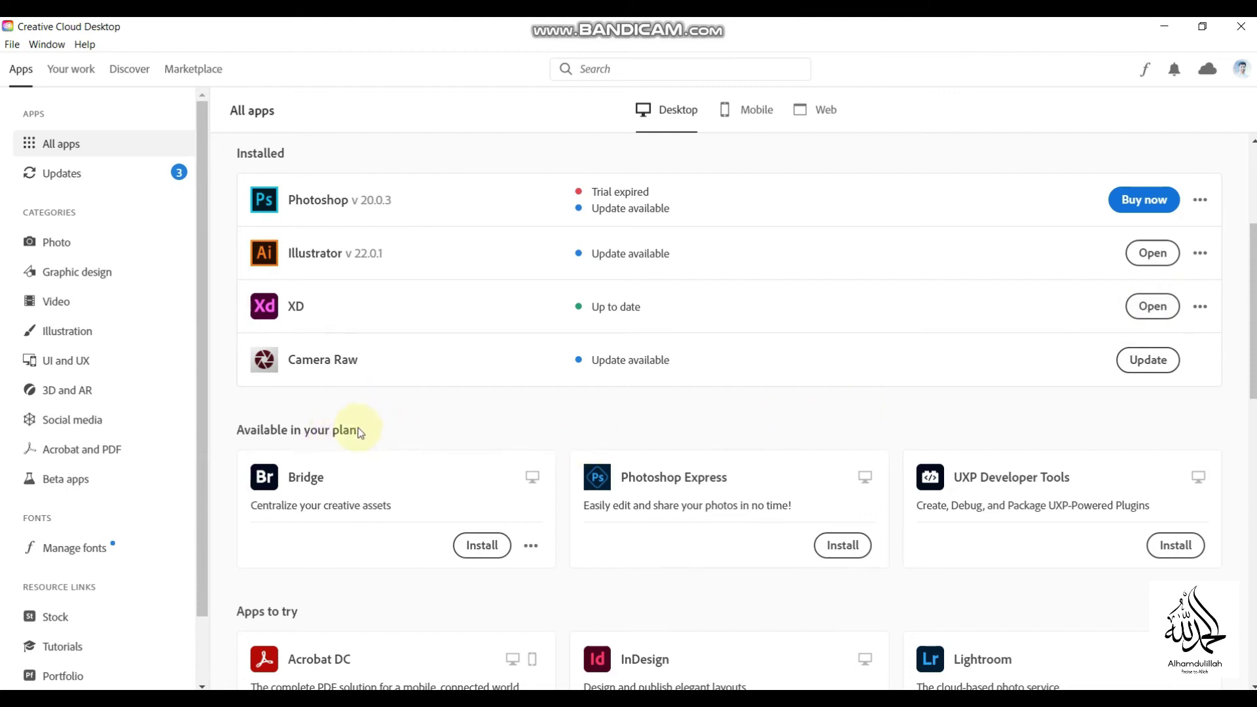
mouse_move(539, 525)
mouse_move(612, 491)
scroll(477, 504, down, 2)
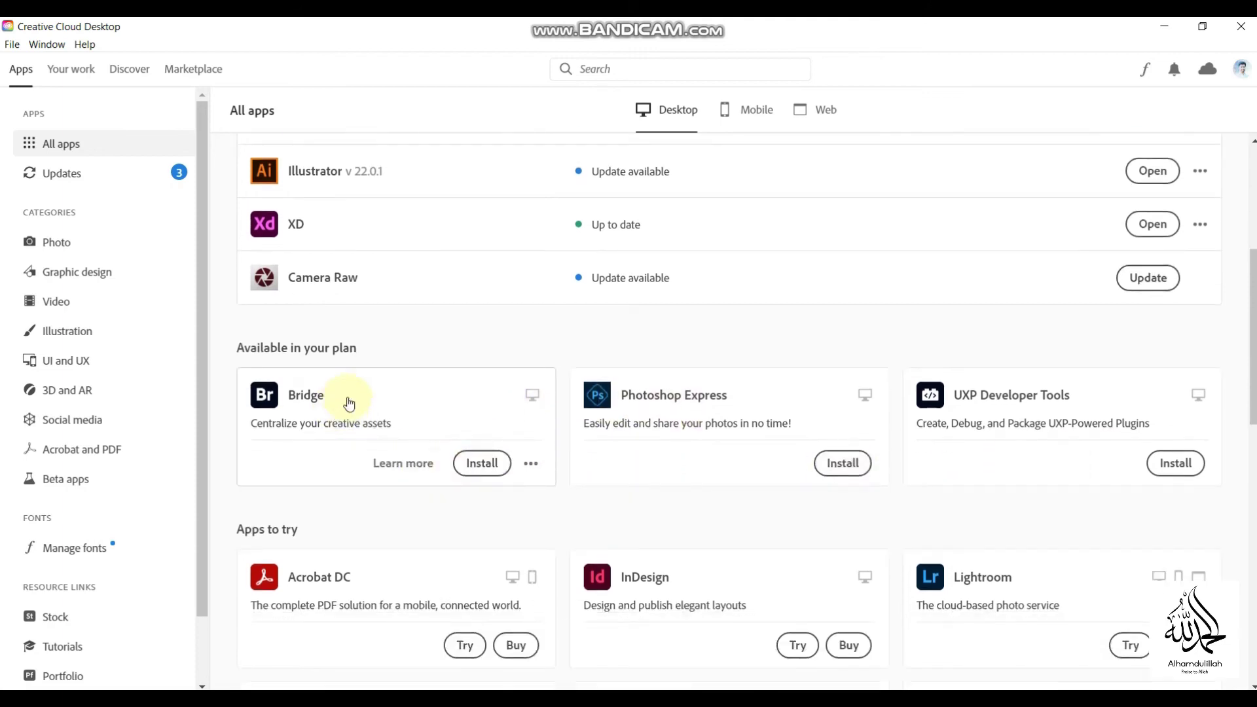
mouse_move(552, 382)
mouse_move(808, 415)
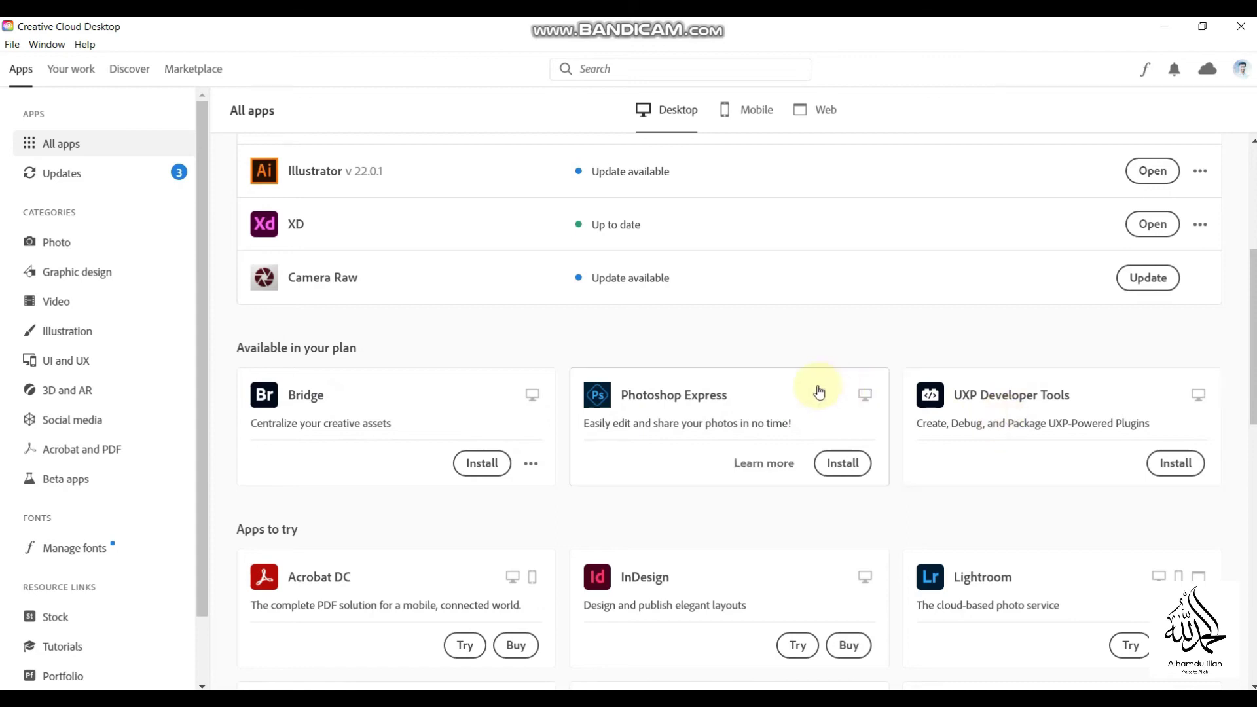
mouse_move(654, 424)
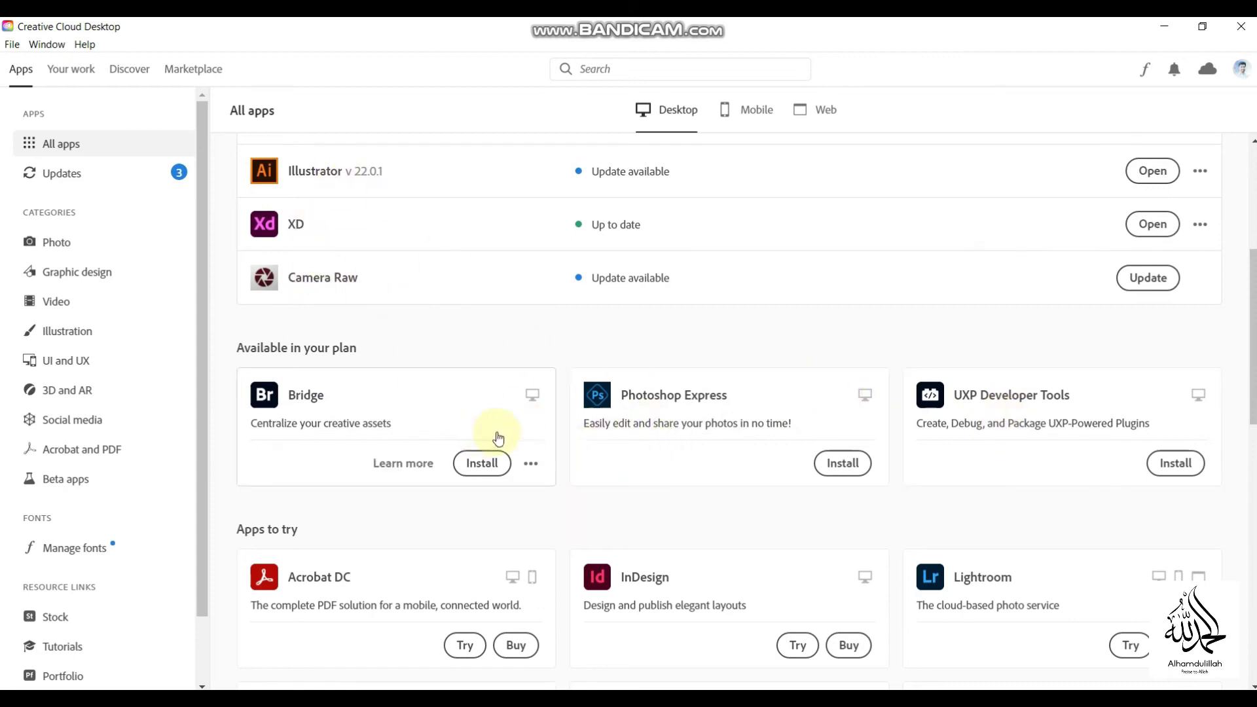
scroll(388, 402, up, 1)
mouse_move(286, 283)
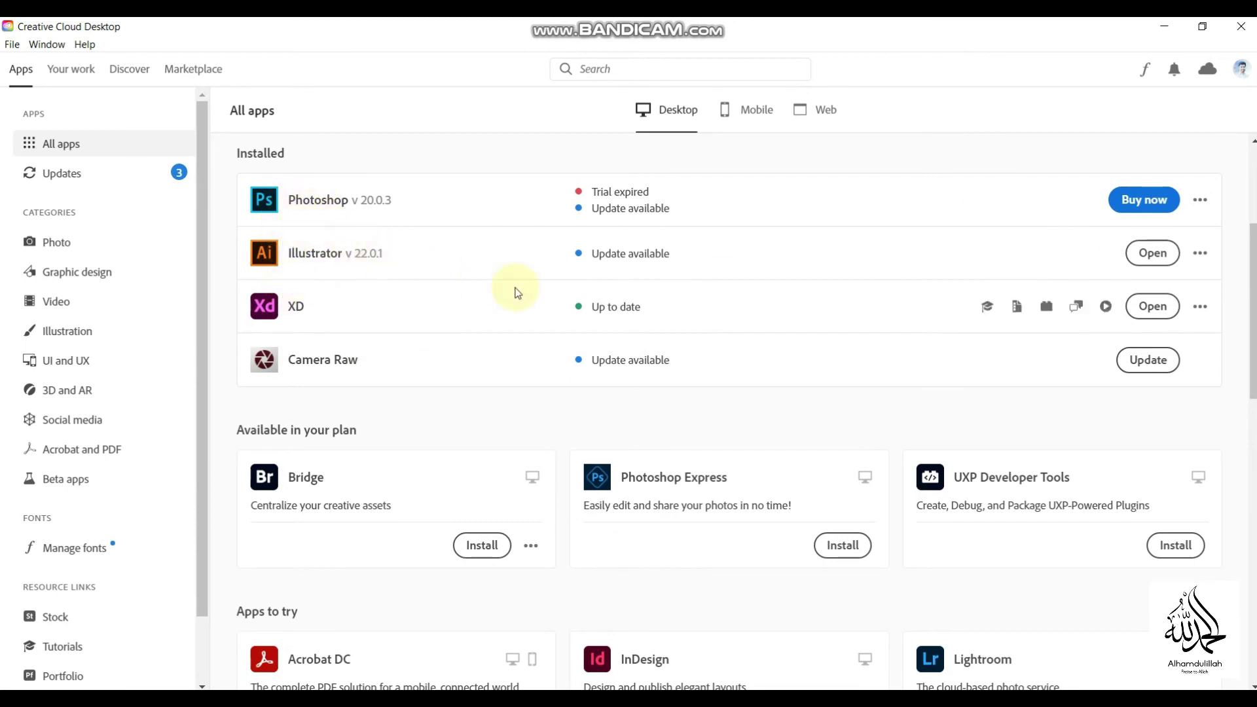